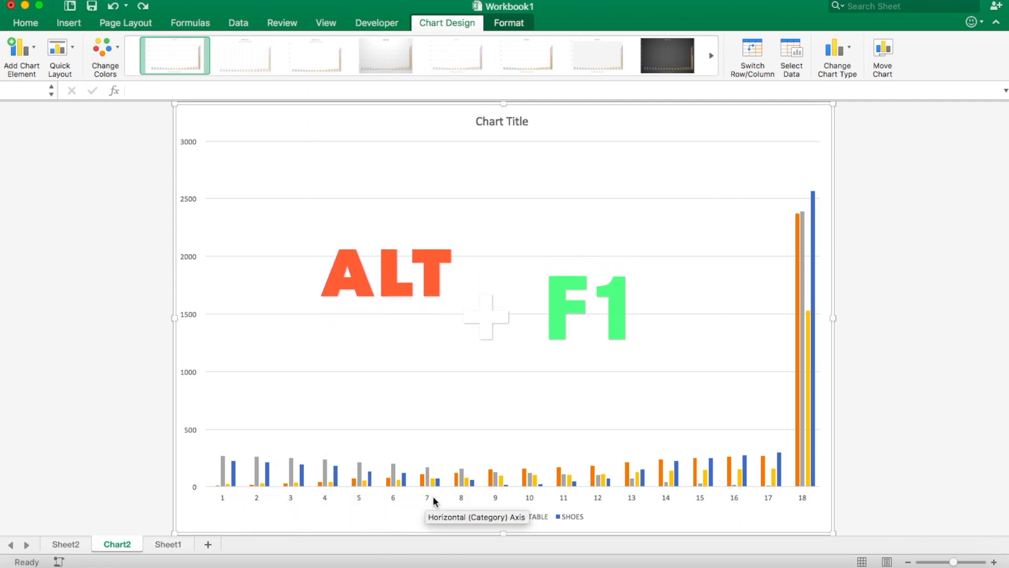
# - Add data labels to the FAN and SHOES series in the column chart
pyautogui.click(225, 465)
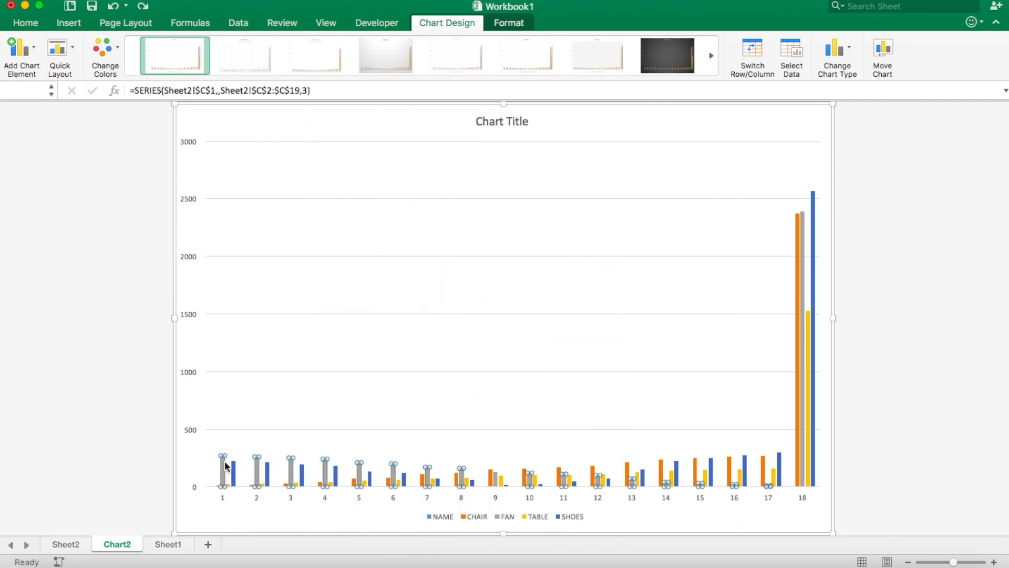
pyautogui.rightClick(225, 465)
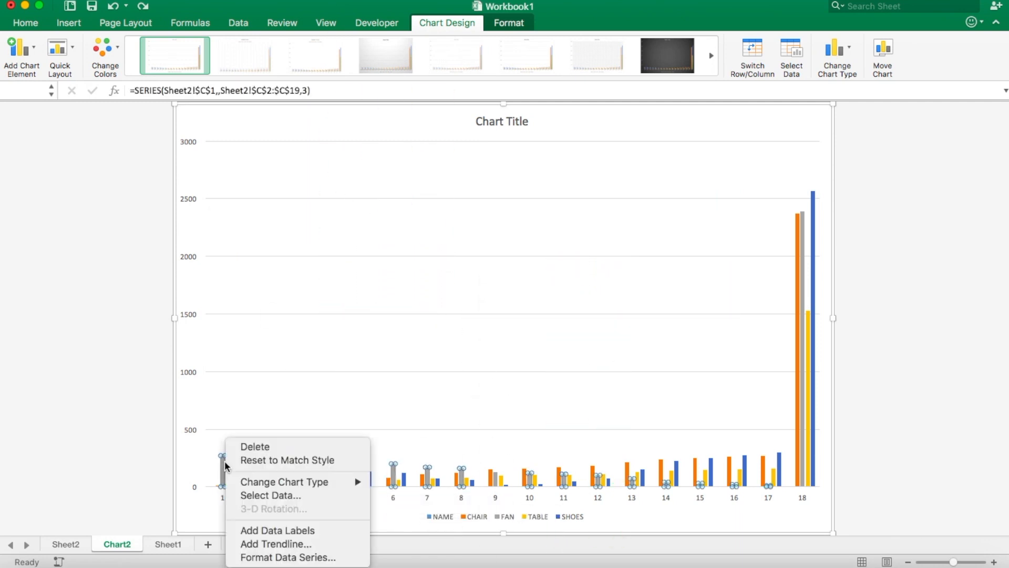
pyautogui.click(285, 530)
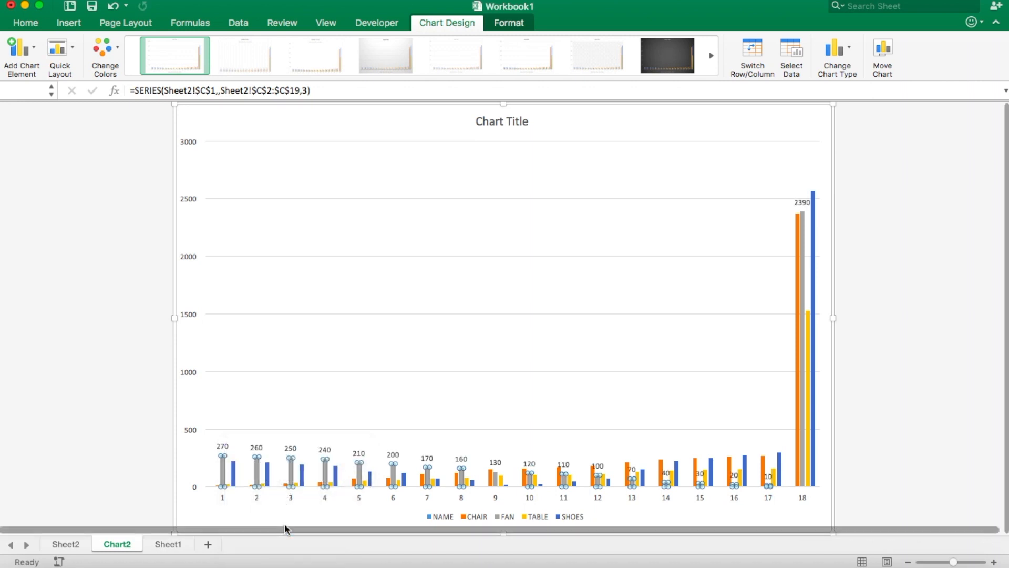
pyautogui.click(268, 475)
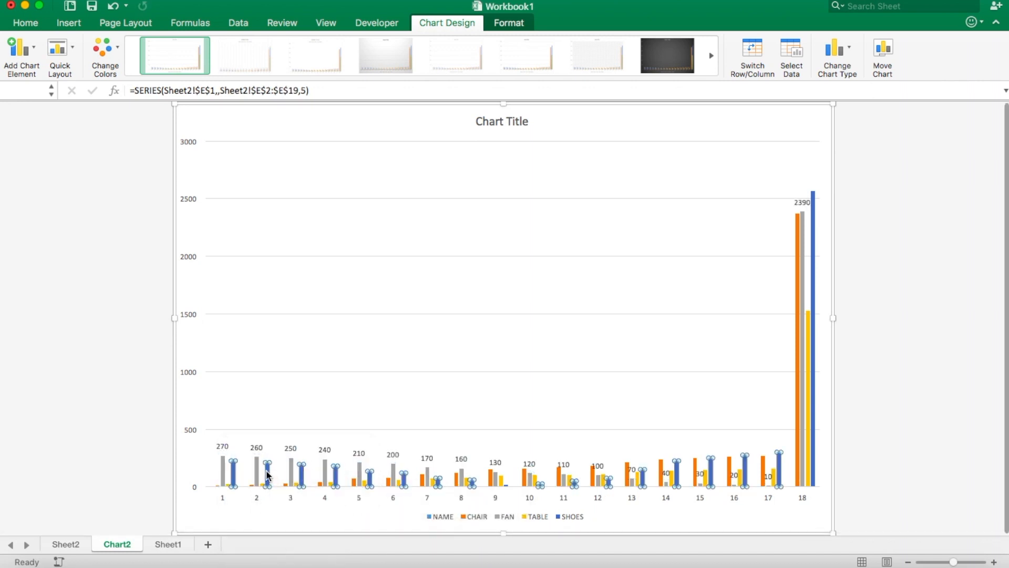
pyautogui.rightClick(268, 474)
pyautogui.click(308, 530)
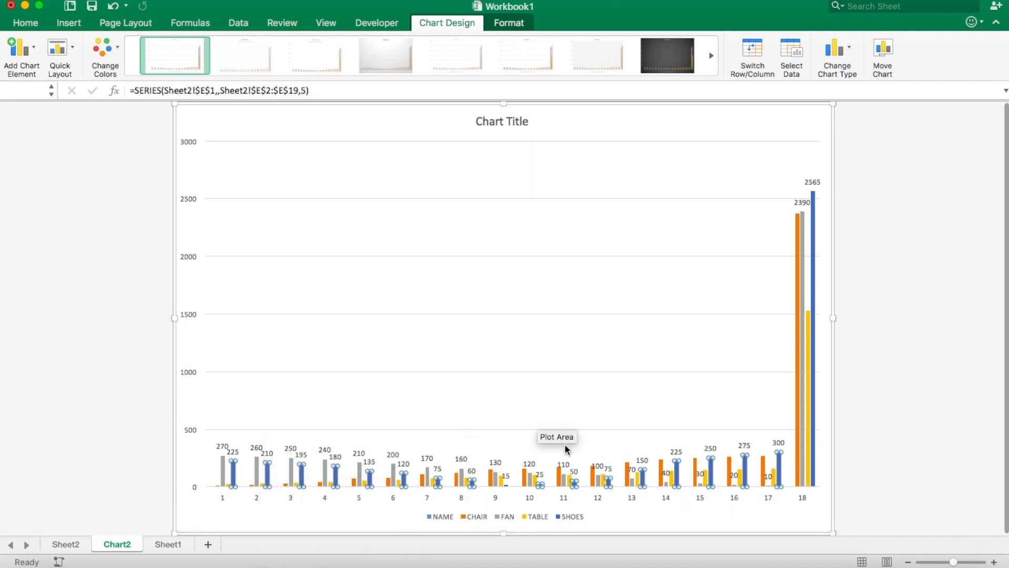
# - Delete the Chart2 sheet from the workbook
pyautogui.rightClick(120, 547)
pyautogui.click(170, 434)
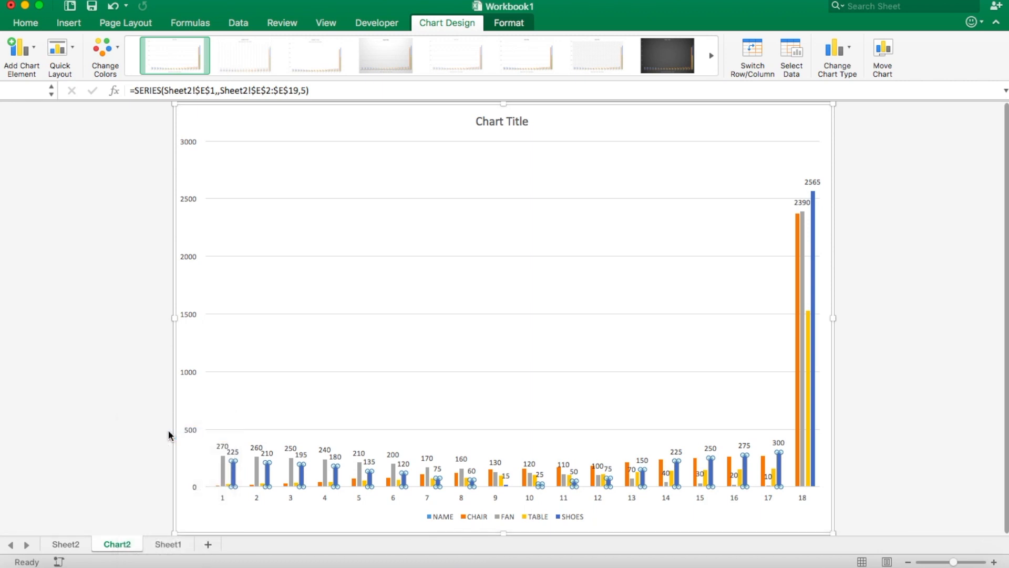
pyautogui.click(609, 200)
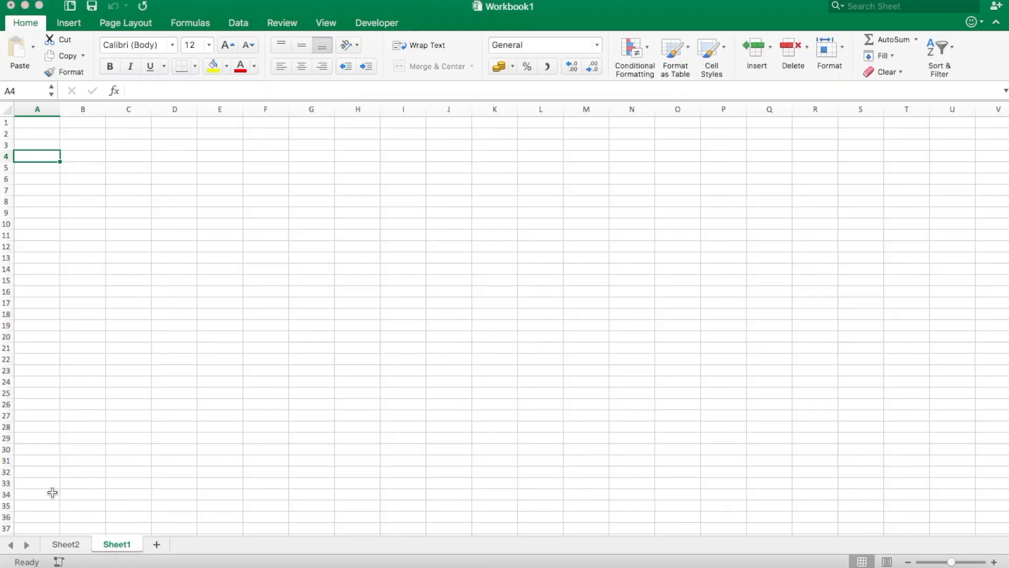
# - On Sheet2, copy the CHAIR total from B19 and paste it as values only into B22
pyautogui.click(74, 543)
pyautogui.click(234, 208)
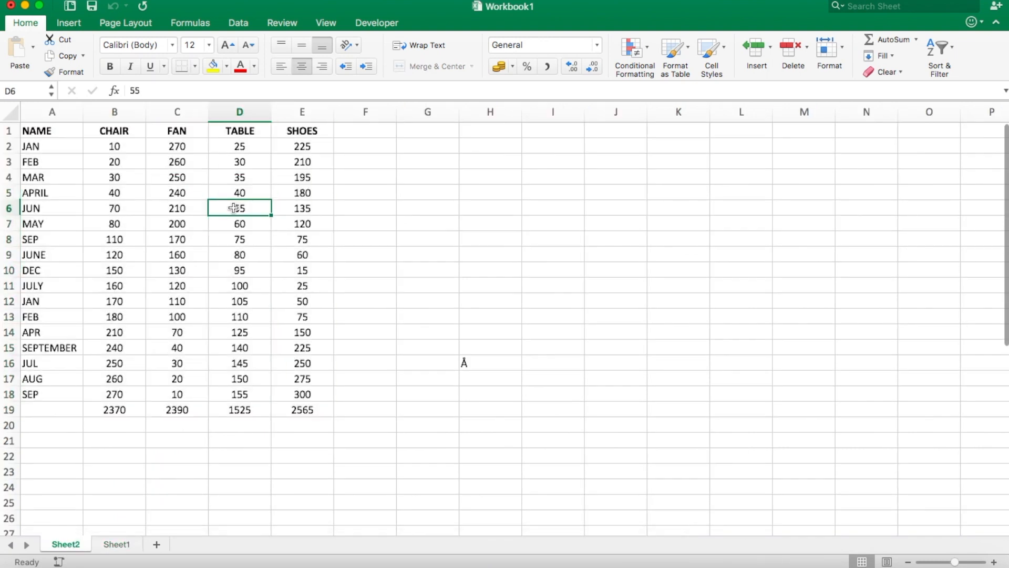
pyautogui.click(115, 410)
pyautogui.press('super+c')
pyautogui.click(123, 436)
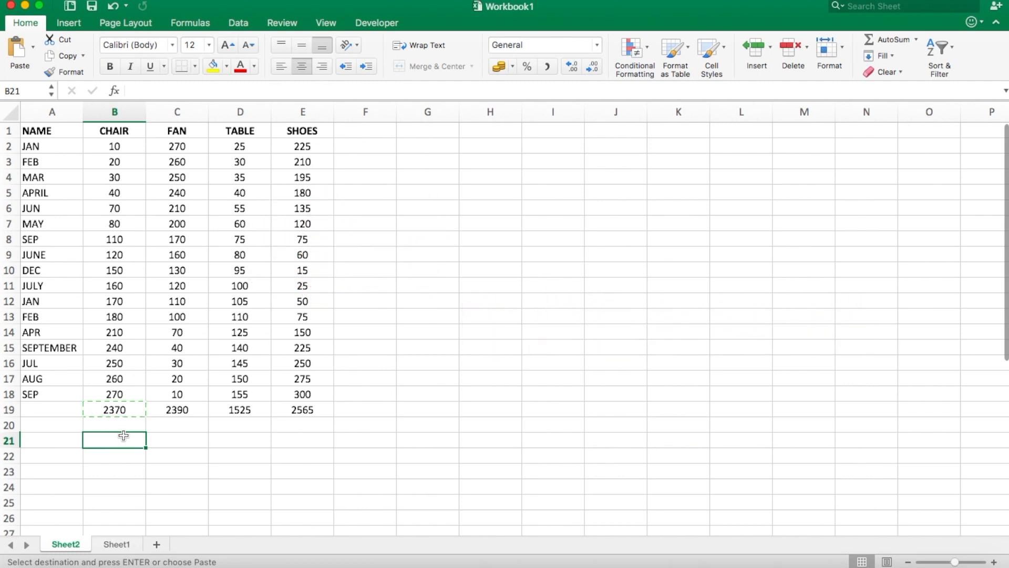
pyautogui.press('ctrl+super+v')
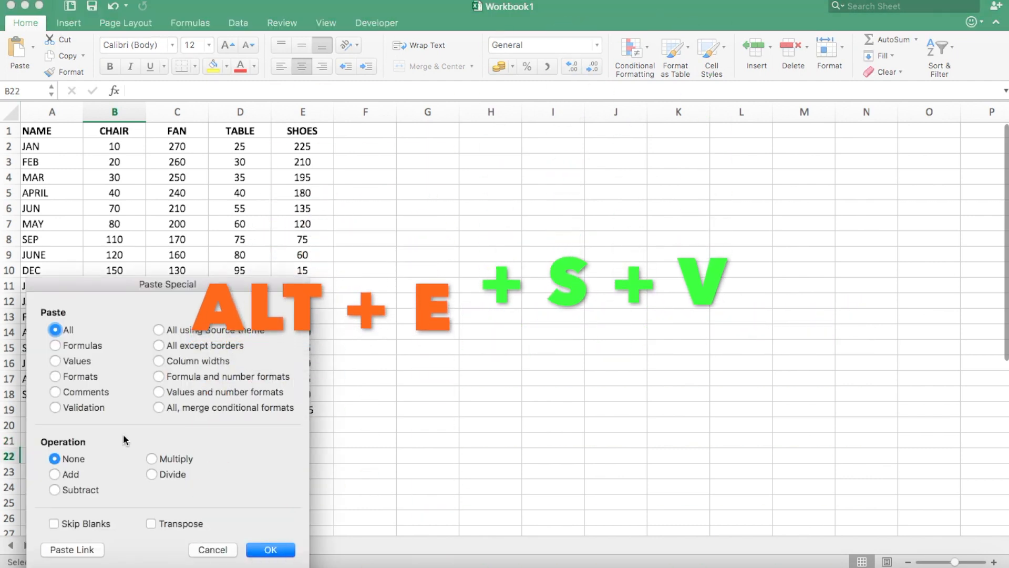
pyautogui.press('v')
pyautogui.press('Return')
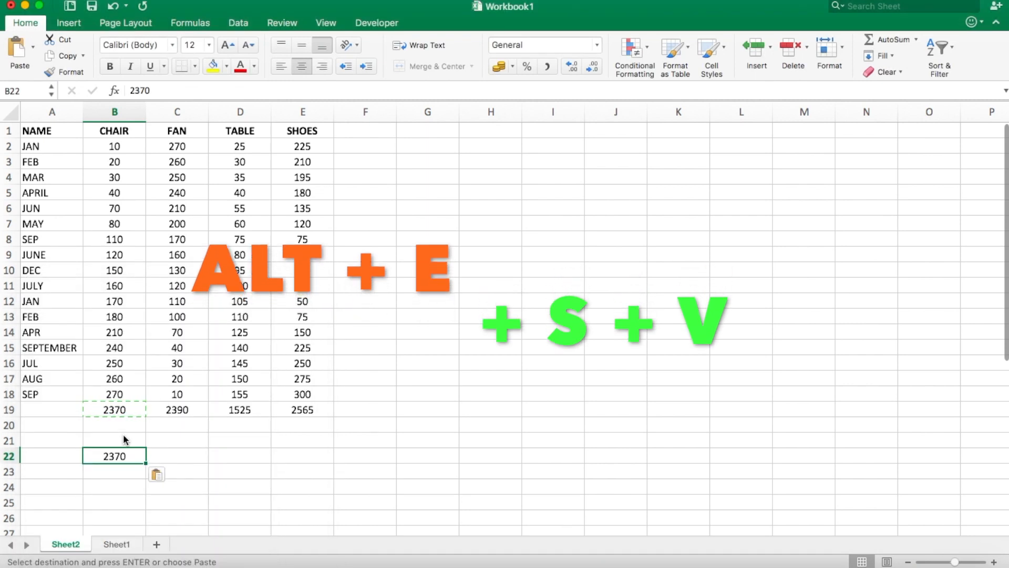
# - Copy the TABLE total from D19 and paste it as values only into D22
pyautogui.press('Up')
pyautogui.press('Up')
pyautogui.press('Up')
pyautogui.press('Right')
pyautogui.press('Right')
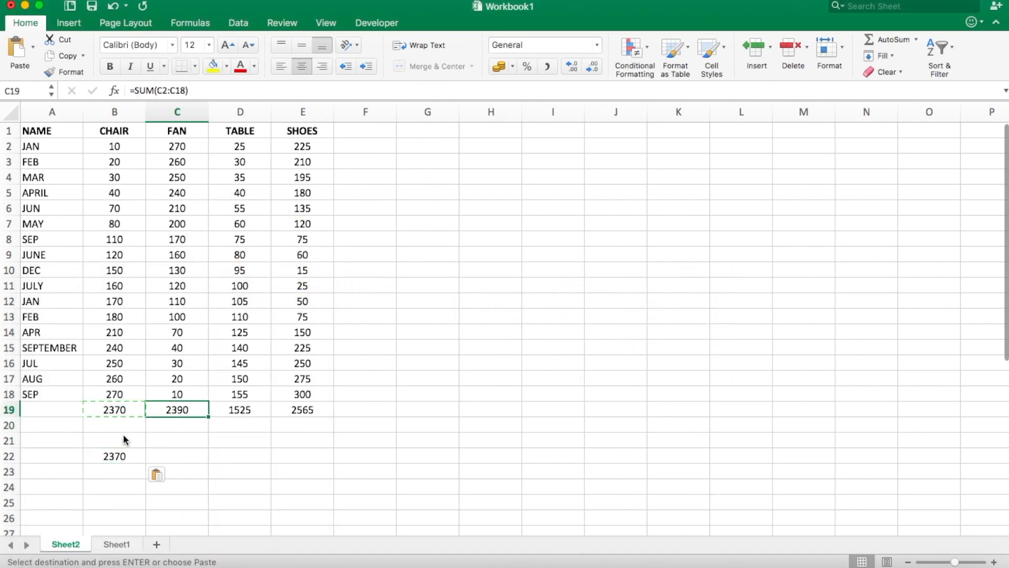
pyautogui.hotkey('ctrl', 'c')
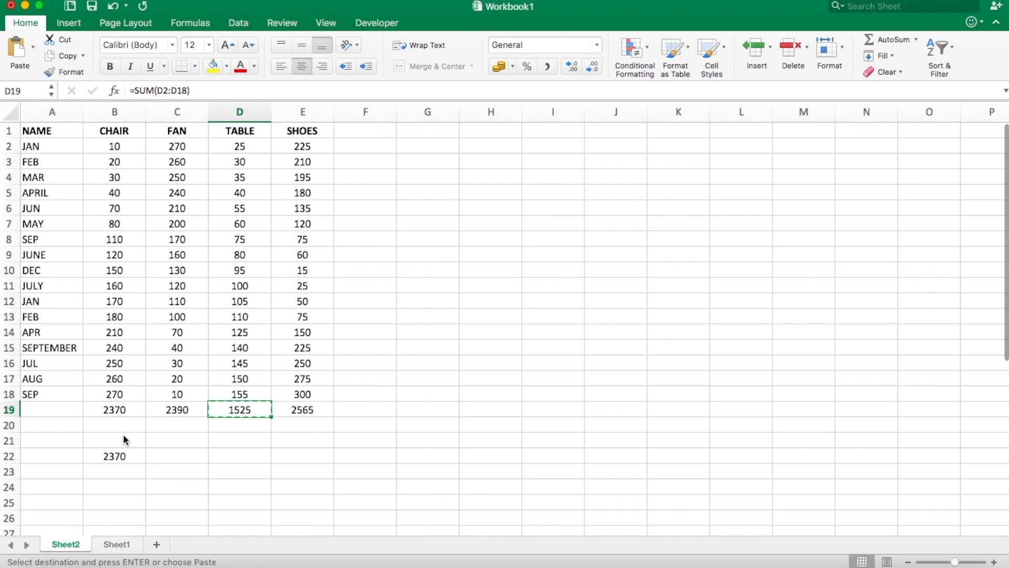
pyautogui.press('Down')
pyautogui.press('Down')
pyautogui.press('Down')
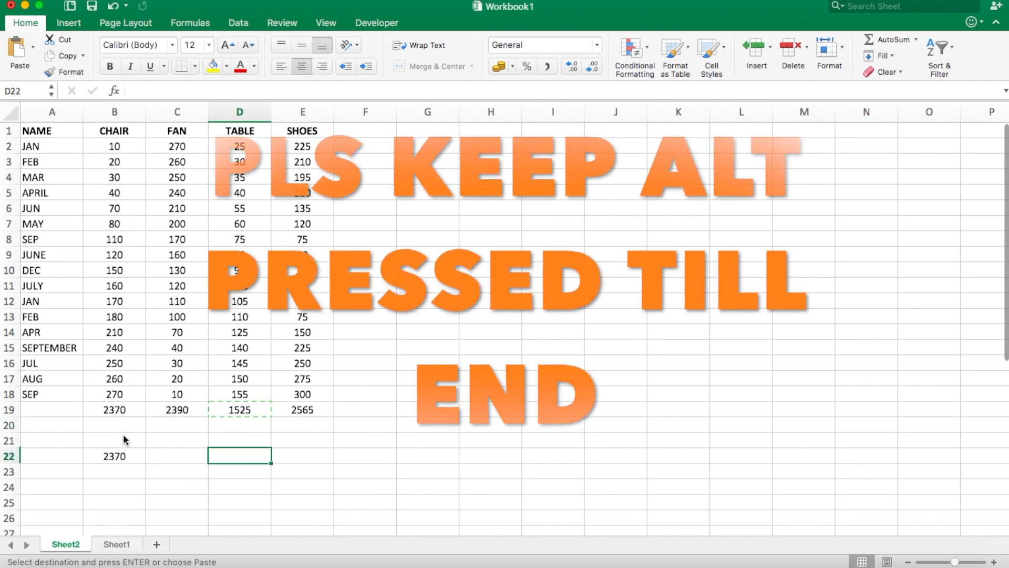
pyautogui.hotkey('ctrl', 'alt', 'v')
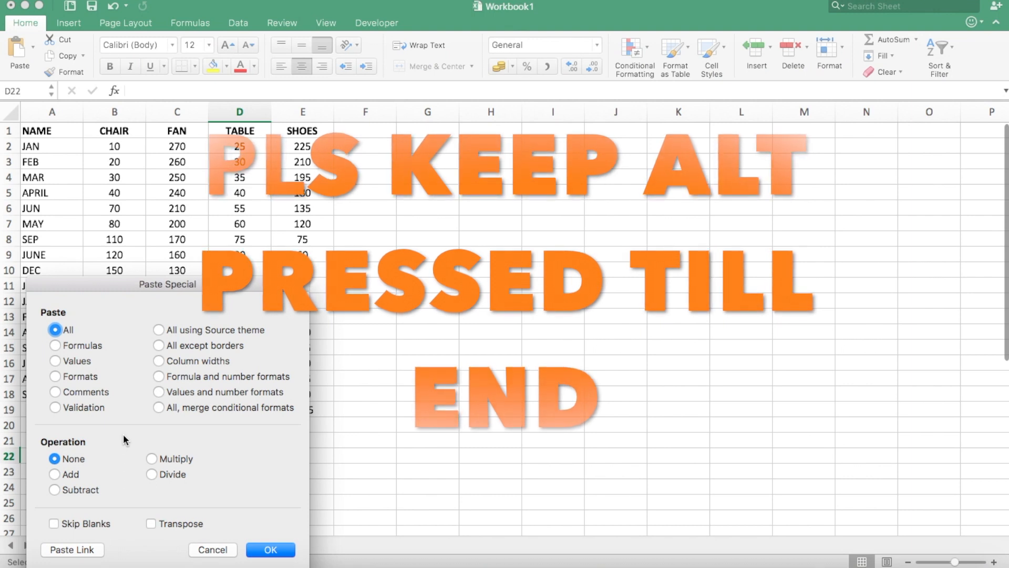
pyautogui.hotkey('alt', 'v')
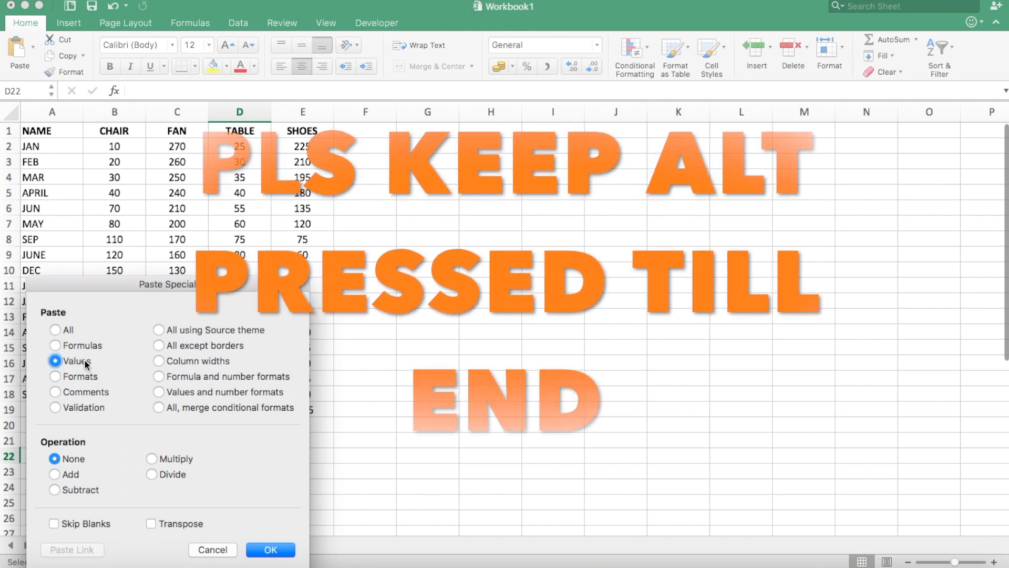
pyautogui.click(270, 549)
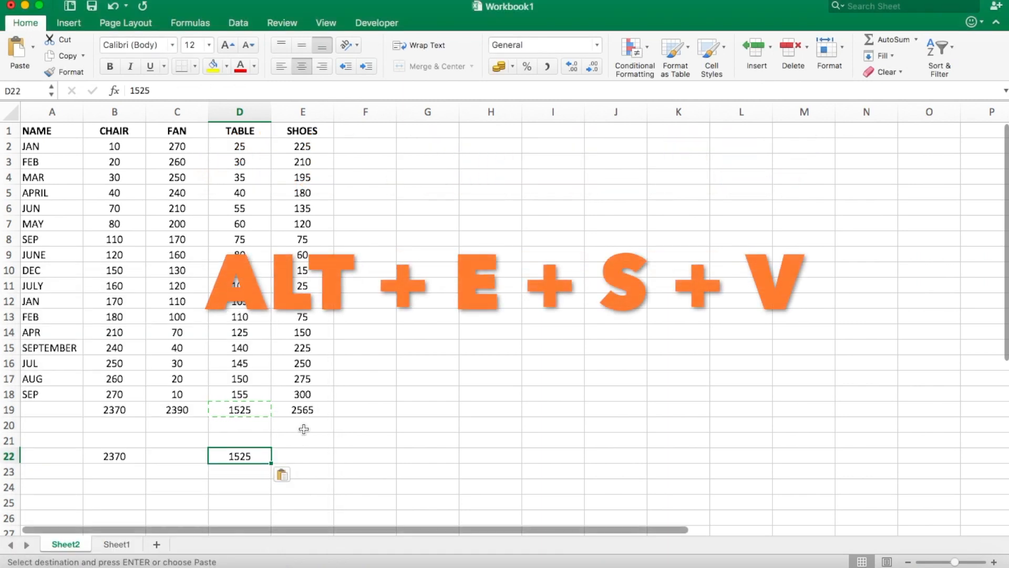
# - Copy the SHOES total in cell E19
pyautogui.click(314, 414)
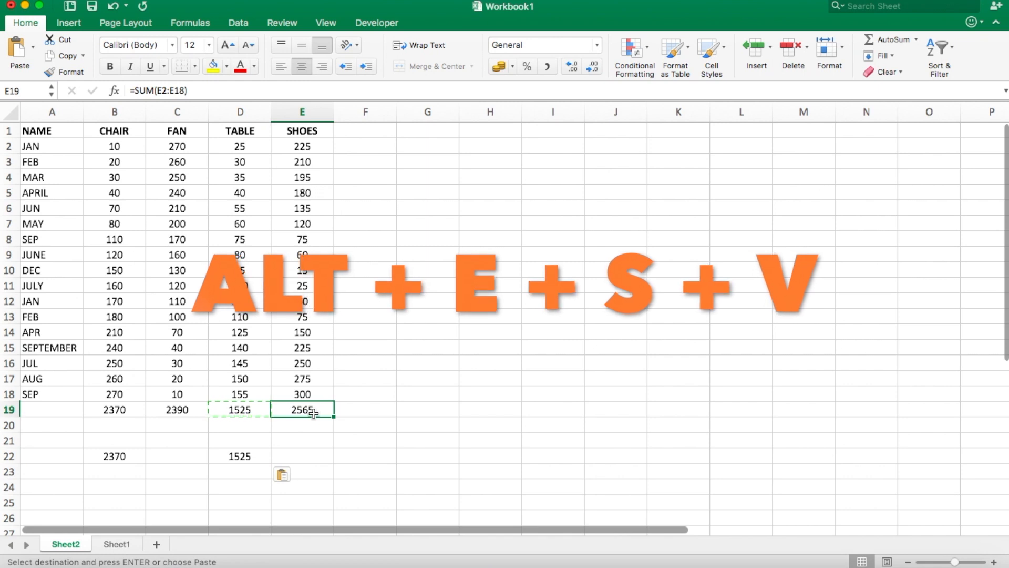
pyautogui.press('super+c')
pyautogui.press('Down')
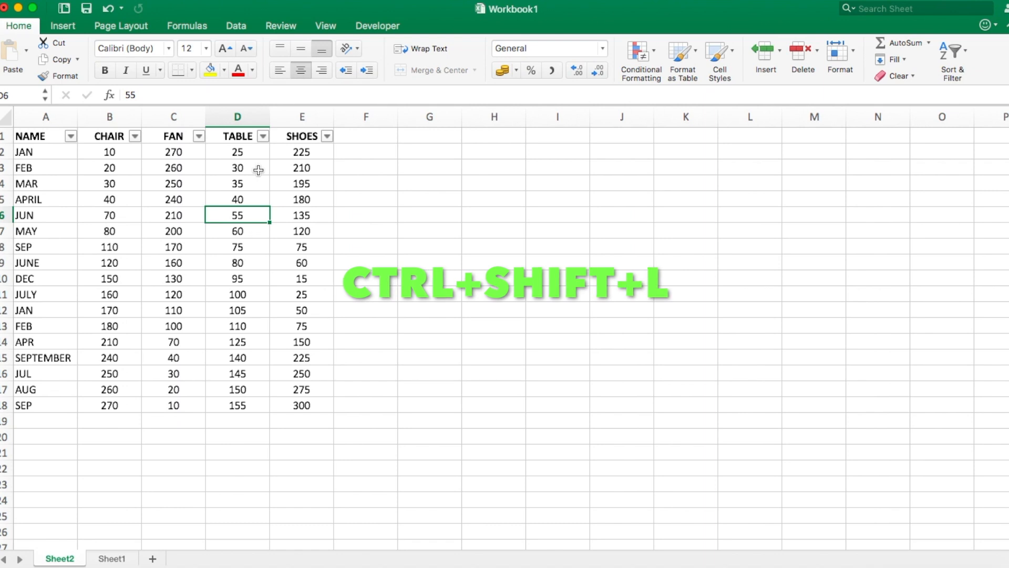
# - Enter the column header GENDER in cell B1 of Sheet1
pyautogui.press('Right')
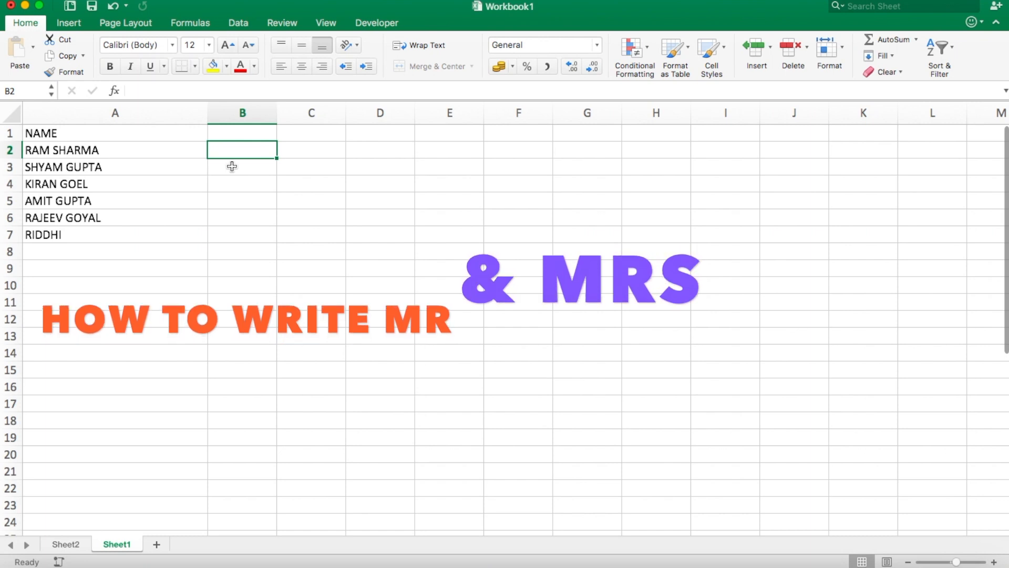
pyautogui.press('Up')
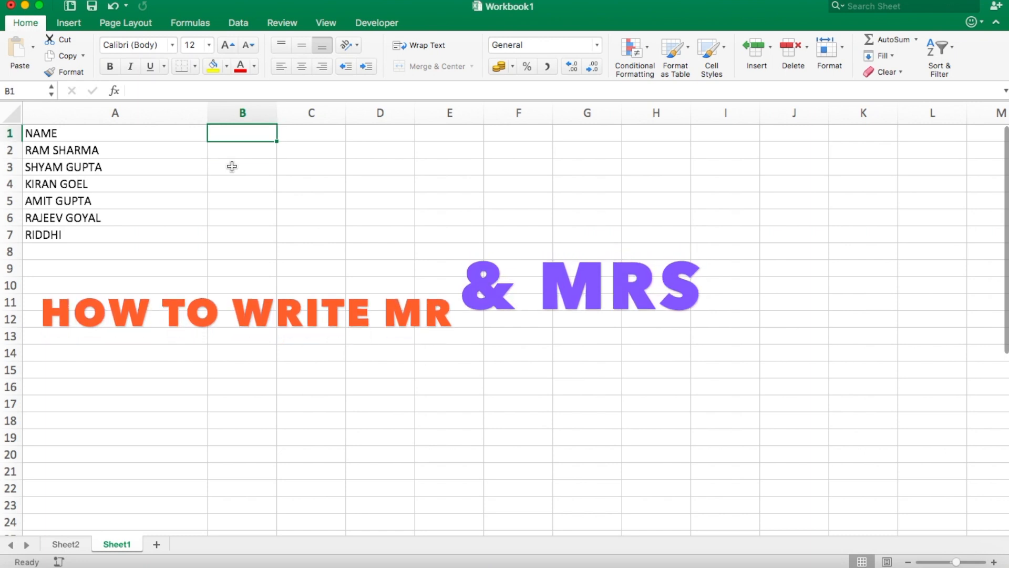
pyautogui.write('GENDER')
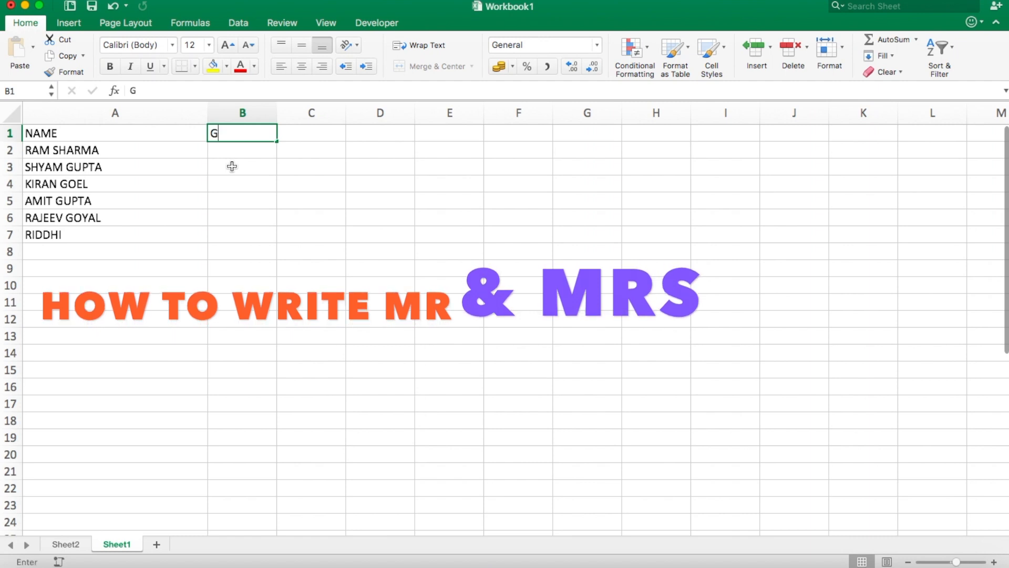
pyautogui.press('Return')
# - Fill the GENDER column in B2:B7 with M, M, F, M, M and F
pyautogui.click(231, 166)
pyautogui.write('MM')
pyautogui.press('Return')
pyautogui.press('Return')
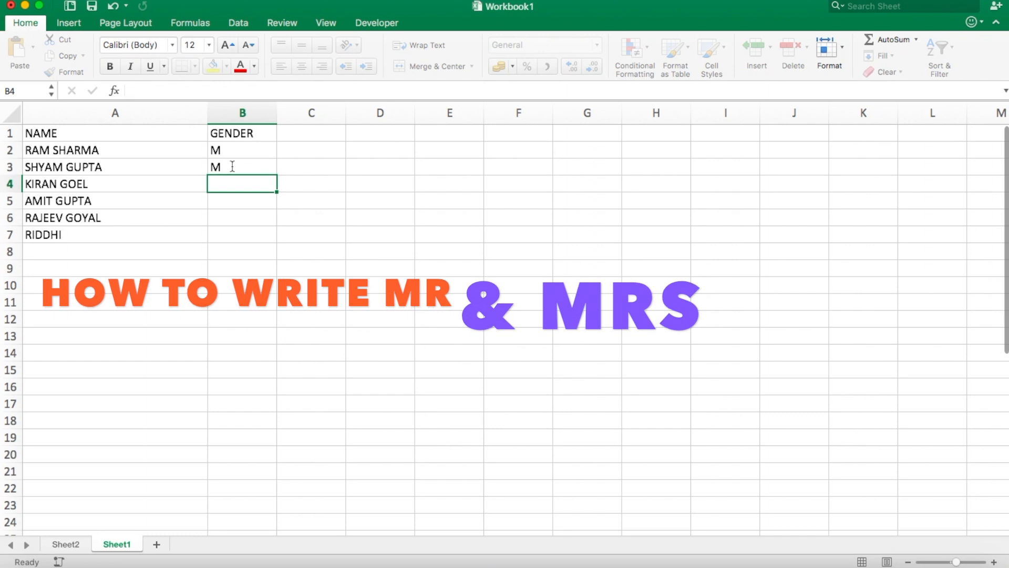
pyautogui.write('F')
pyautogui.press('Return')
pyautogui.write('M')
pyautogui.press('Return')
pyautogui.write('M')
pyautogui.press('Escape')
pyautogui.write('M')
pyautogui.press('Return')
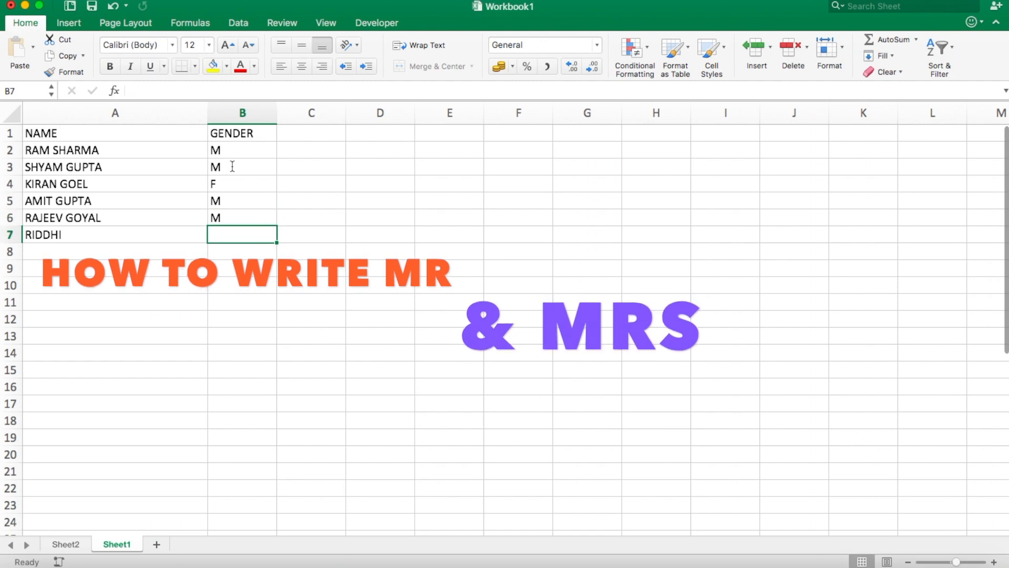
pyautogui.write('F')
# - Enter the formula =IF(B2="M","MR."&A2,IF(B2="F","MRS." & A2)) in cell C2 to prefix the name with its title
pyautogui.press('Up')
pyautogui.press('Up')
pyautogui.press('Up')
pyautogui.press('Up')
pyautogui.press('Up')
pyautogui.press('Up')
pyautogui.press('Right')
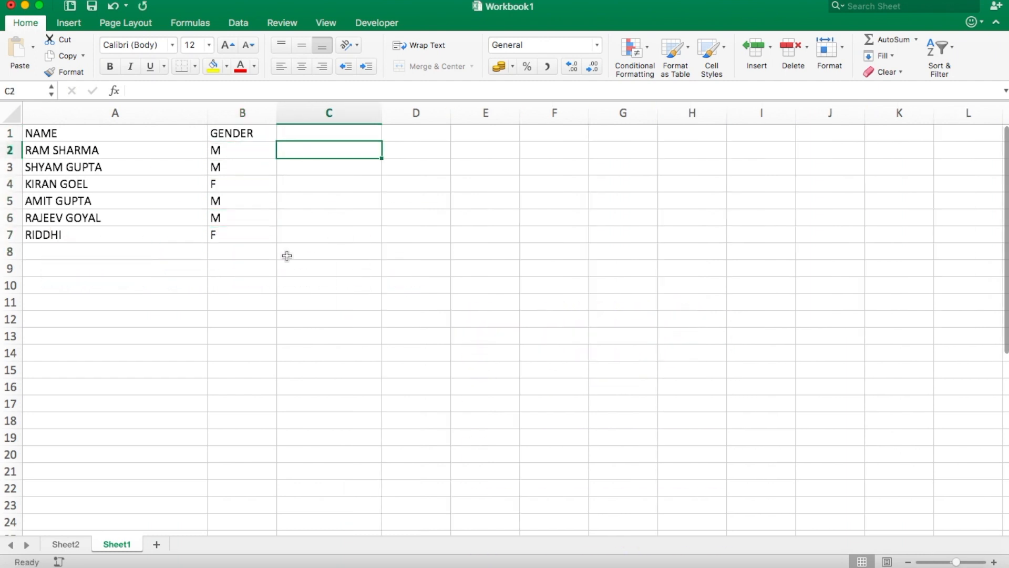
pyautogui.write('=')
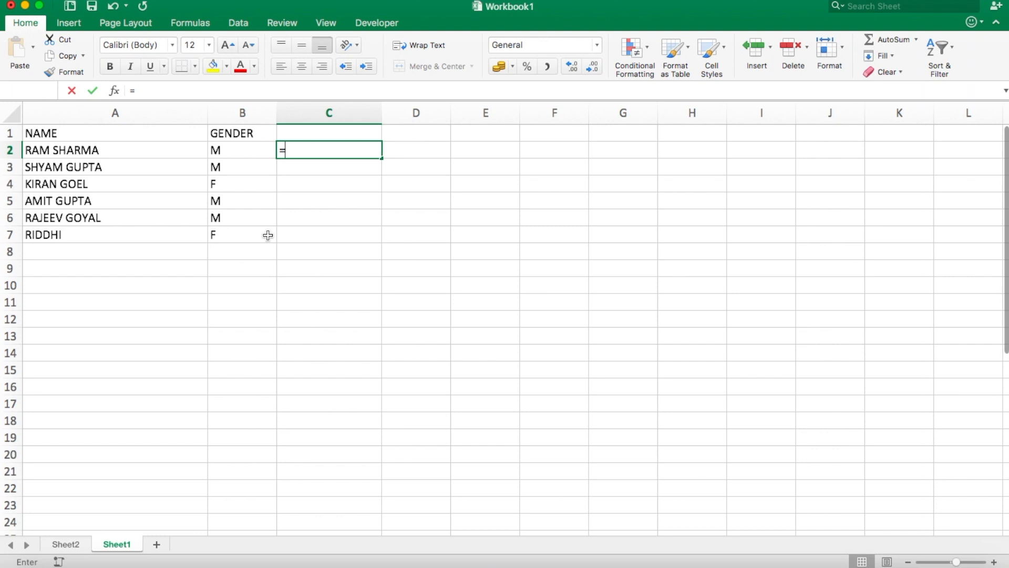
pyautogui.write('IF(')
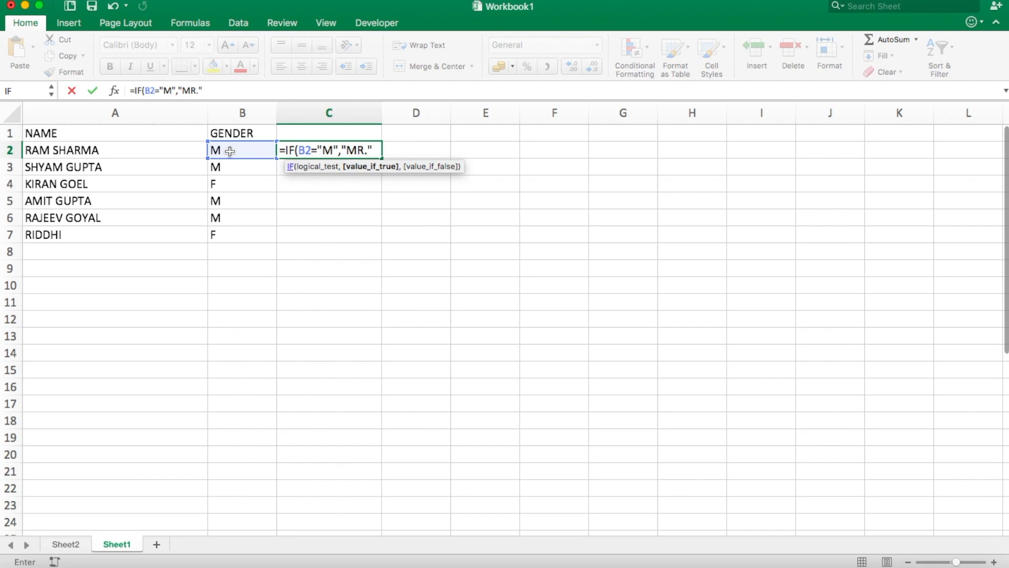
pyautogui.click(95, 153)
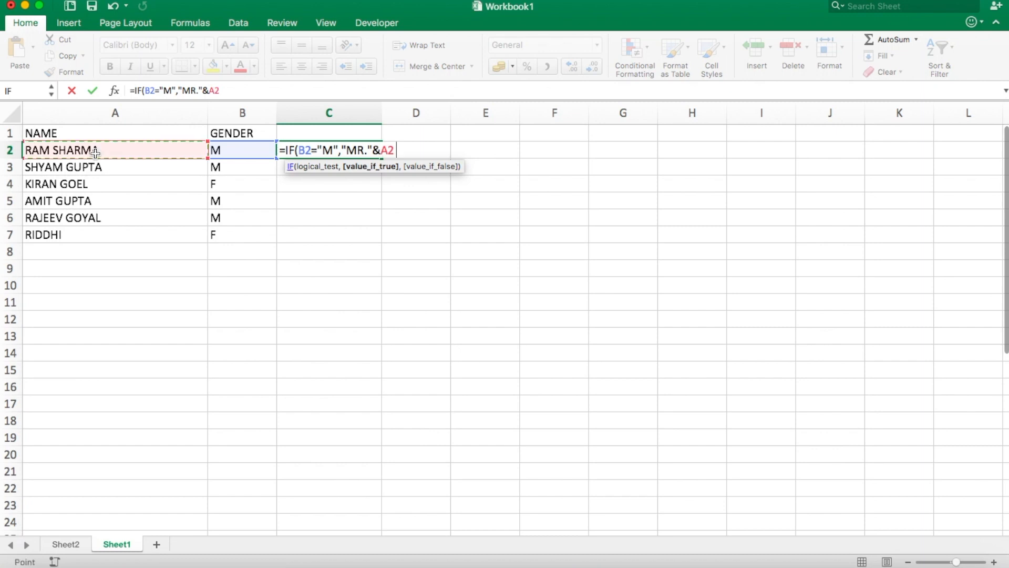
pyautogui.write('IF(')
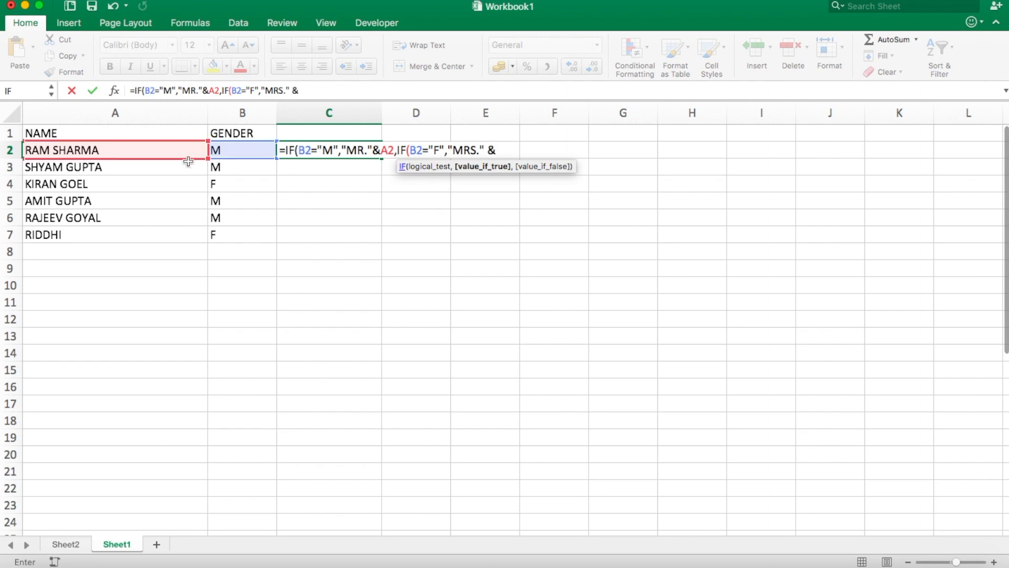
pyautogui.click(122, 149)
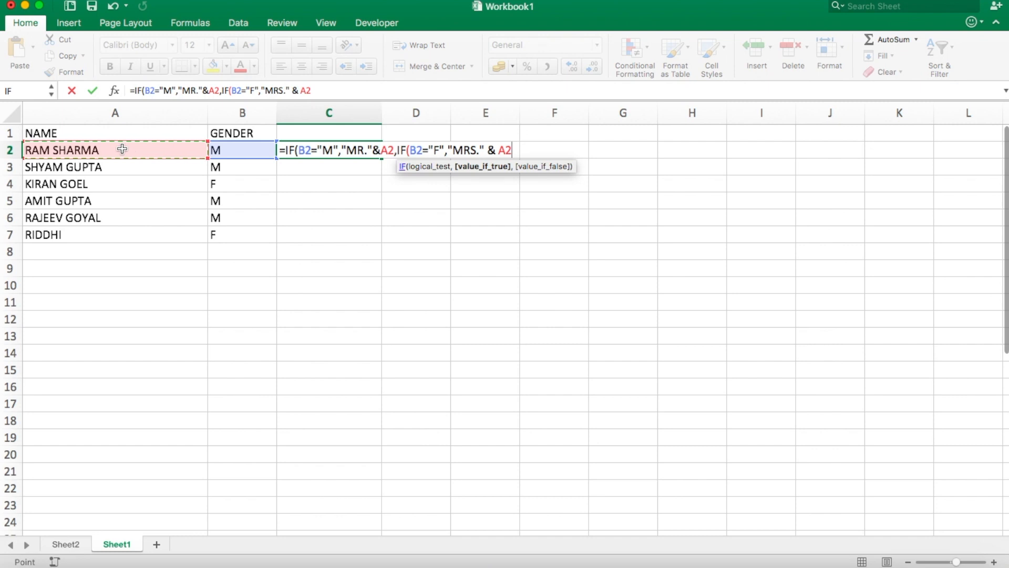
pyautogui.write('))')
pyautogui.press('Return')
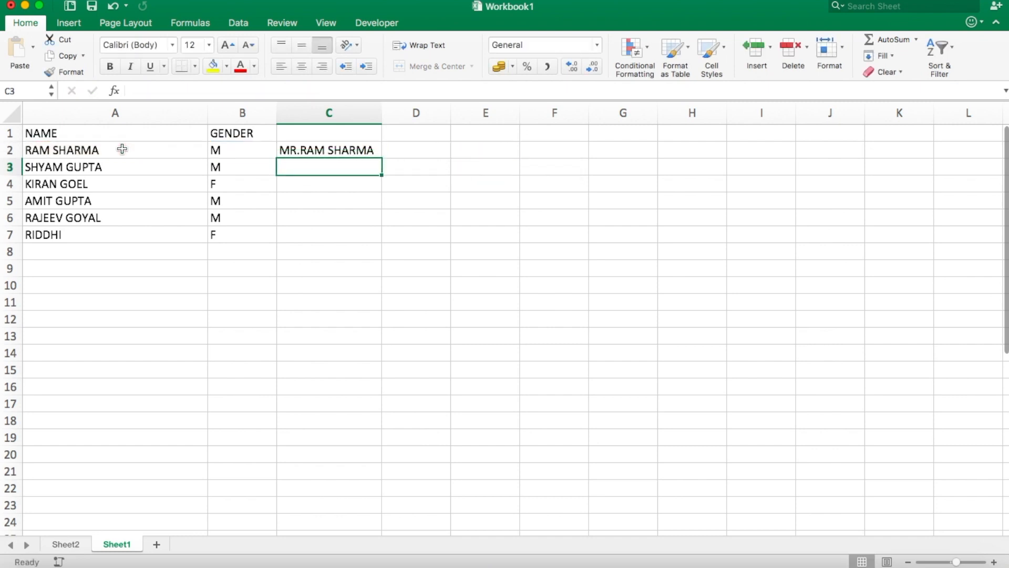
# - Fill the title formula from C2 down through C7 and widen column C
pyautogui.hotkey('shift', 'Up')
pyautogui.hotkey('shift', 'Down')
pyautogui.hotkey('shift', 'Down')
pyautogui.hotkey('shift', 'Down')
pyautogui.hotkey('shift', 'Down')
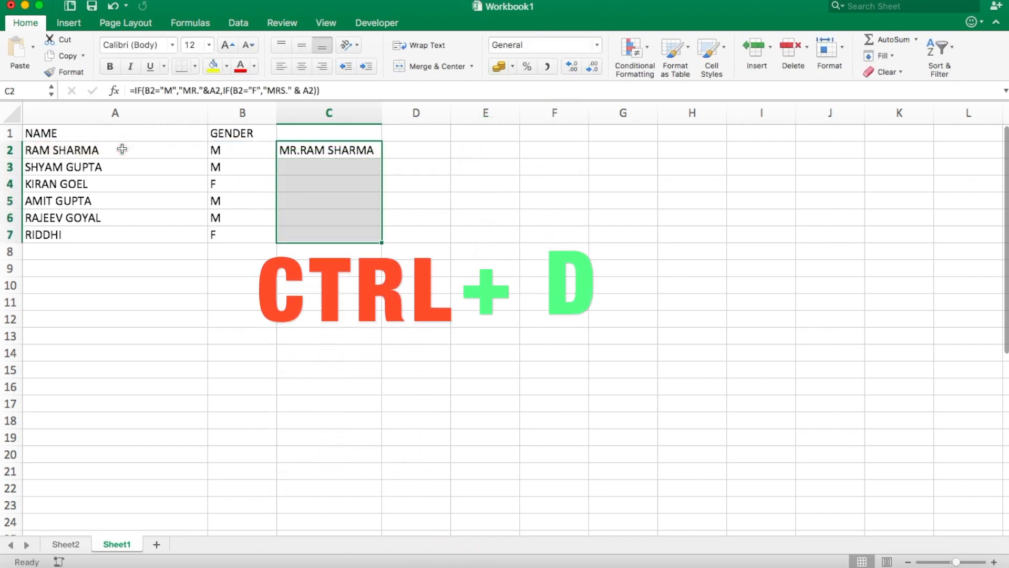
pyautogui.hotkey('ctrl', 'd')
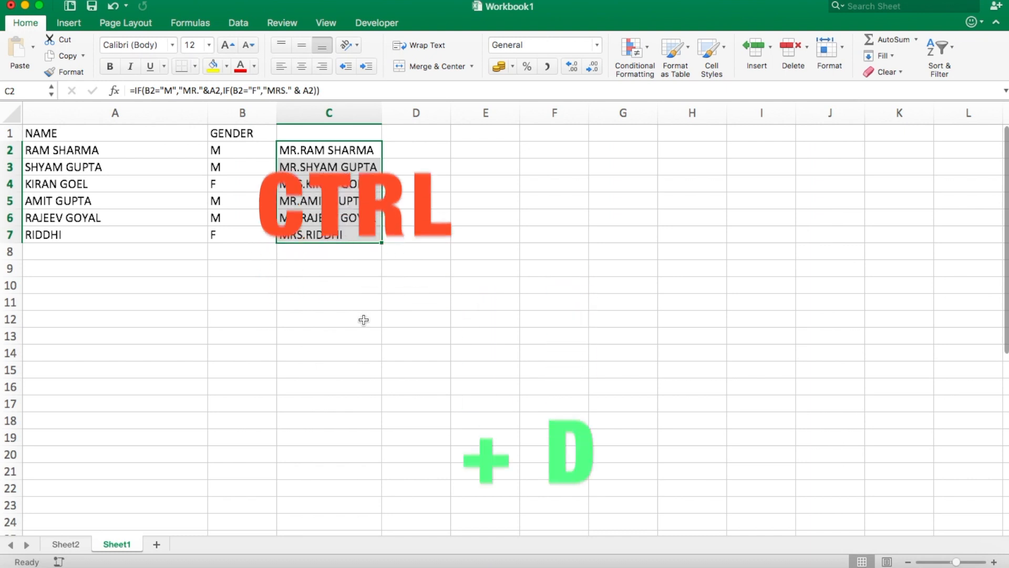
pyautogui.moveTo(379, 113); pyautogui.dragTo(414, 113)
pyautogui.click(375, 177)
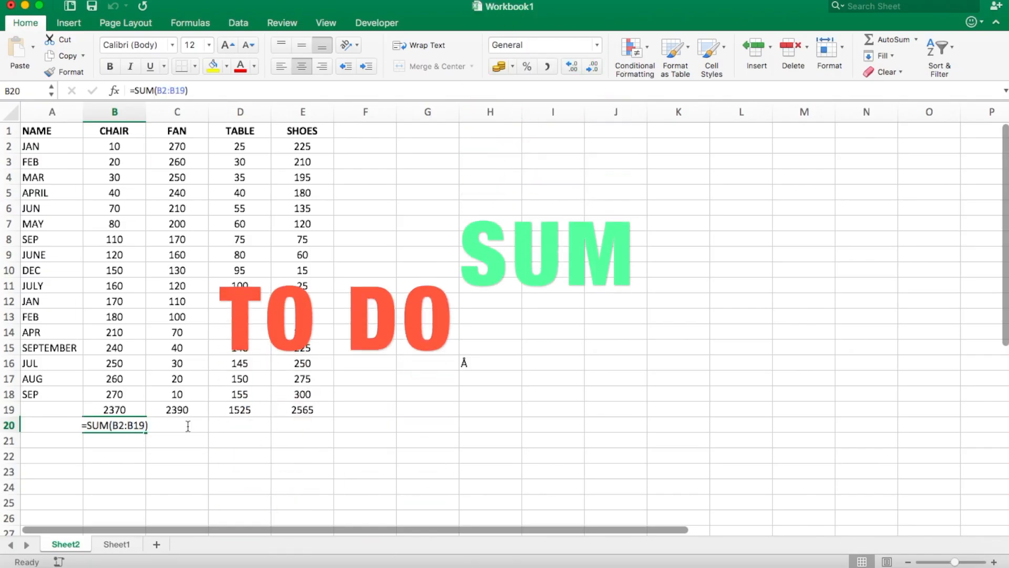
# - Total the CHAIR column in cell B20 of Sheet2 with =SUM(B2:B19)
pyautogui.hotkey('ctrl', 'Return')
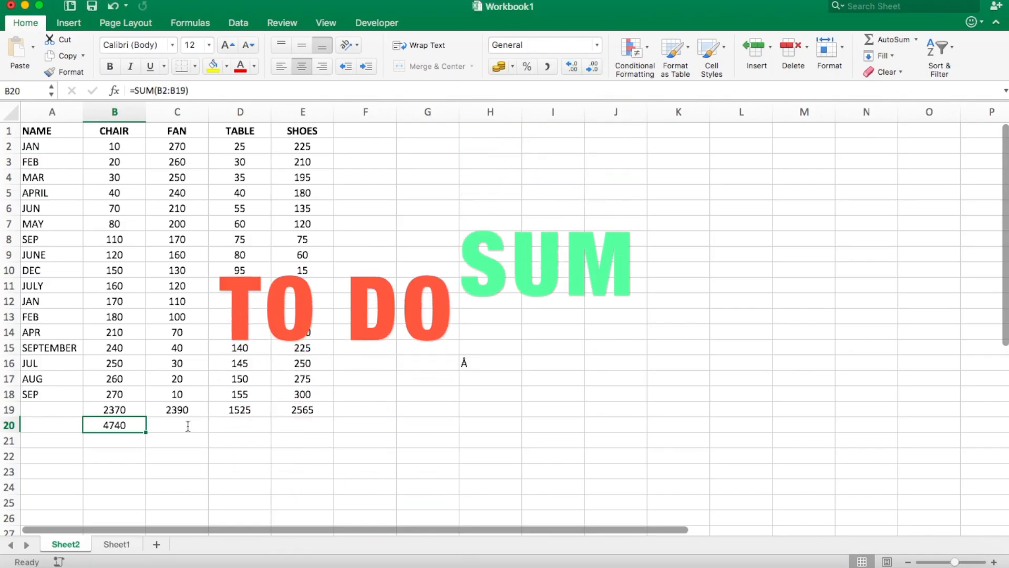
# - Total the FAN, TABLE and SHOES columns in cells C20, D20 and E20 with AutoSum over rows 2 to 19
pyautogui.press('Right')
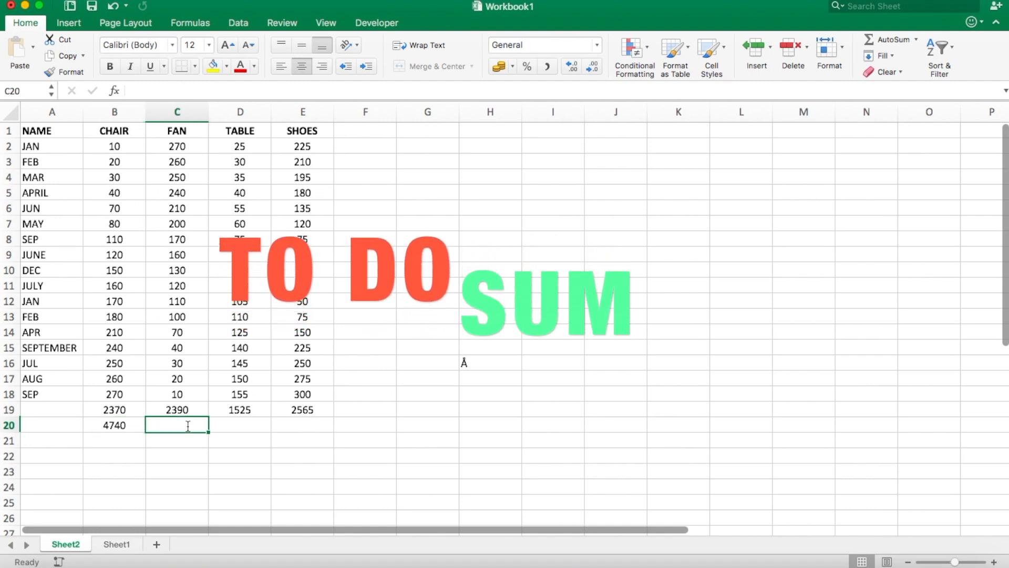
pyautogui.press('super+shift+t')
pyautogui.press('super+shift+t')
pyautogui.press('Right')
pyautogui.hotkey('alt', '=')
pyautogui.hotkey('alt', '=')
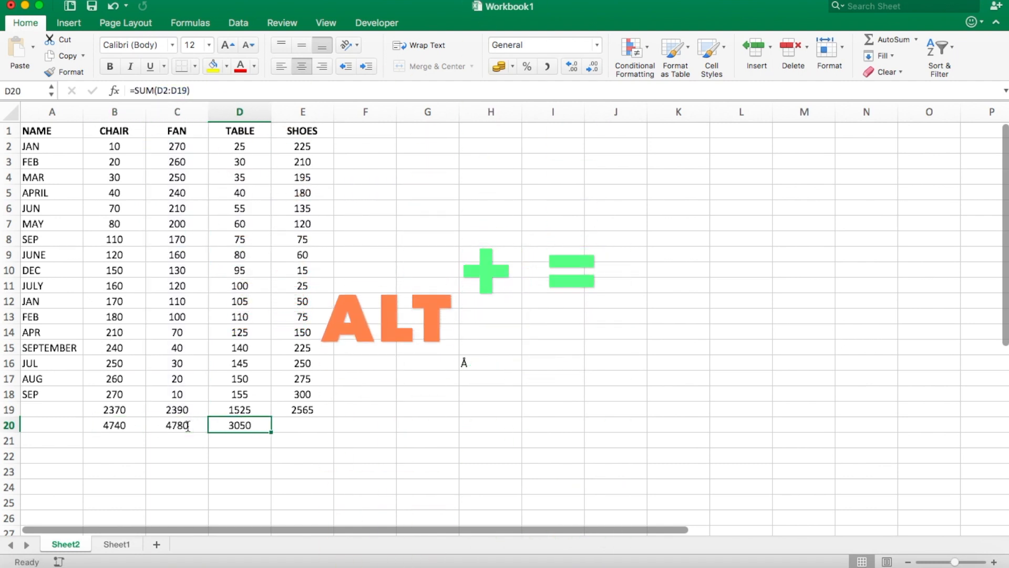
pyautogui.press('Right')
pyautogui.hotkey('alt', '=')
pyautogui.hotkey('alt', '=')
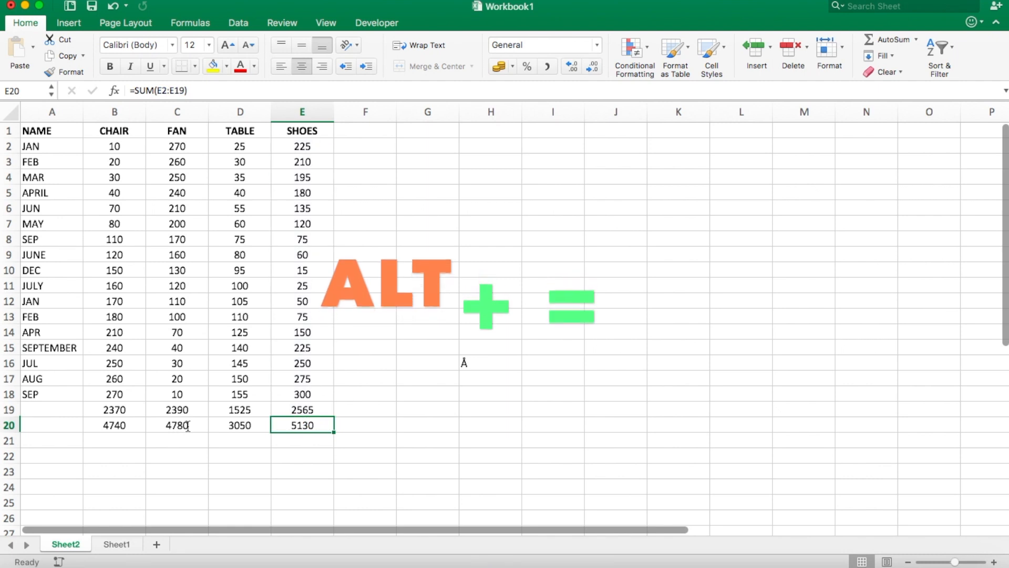
# - Clear the column totals from cells B20 through E20
pyautogui.press('Left')
pyautogui.press('Left')
pyautogui.press('Left')
pyautogui.hotkey('shift', 'Right')
pyautogui.hotkey('shift', 'Right')
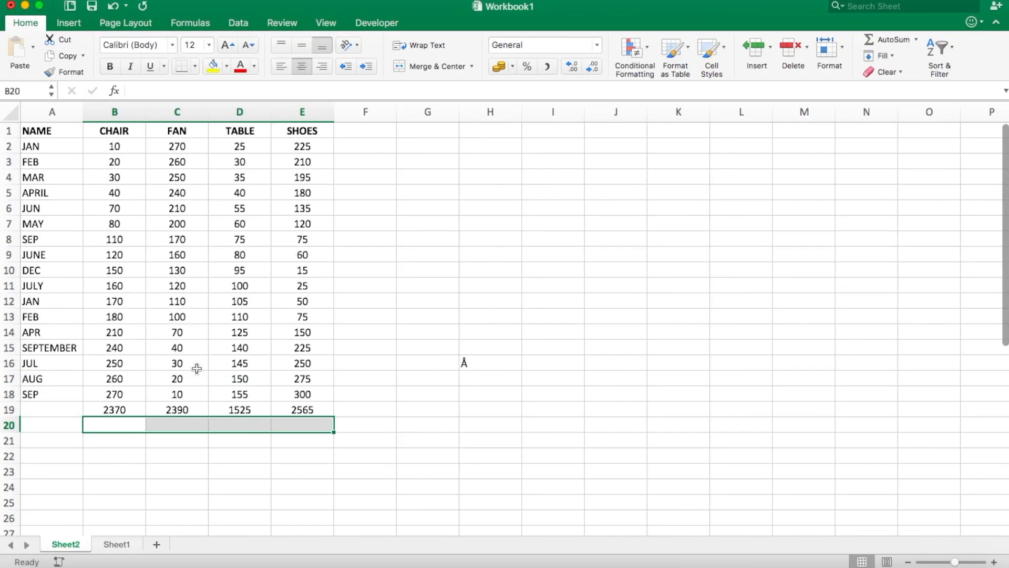
# - Clear the remaining column totals in row 19, from B19 through F19
pyautogui.click(130, 410)
pyautogui.hotkey('shift', 'Right')
pyautogui.hotkey('shift', 'Right')
pyautogui.hotkey('shift', 'Right')
pyautogui.hotkey('shift', 'Right')
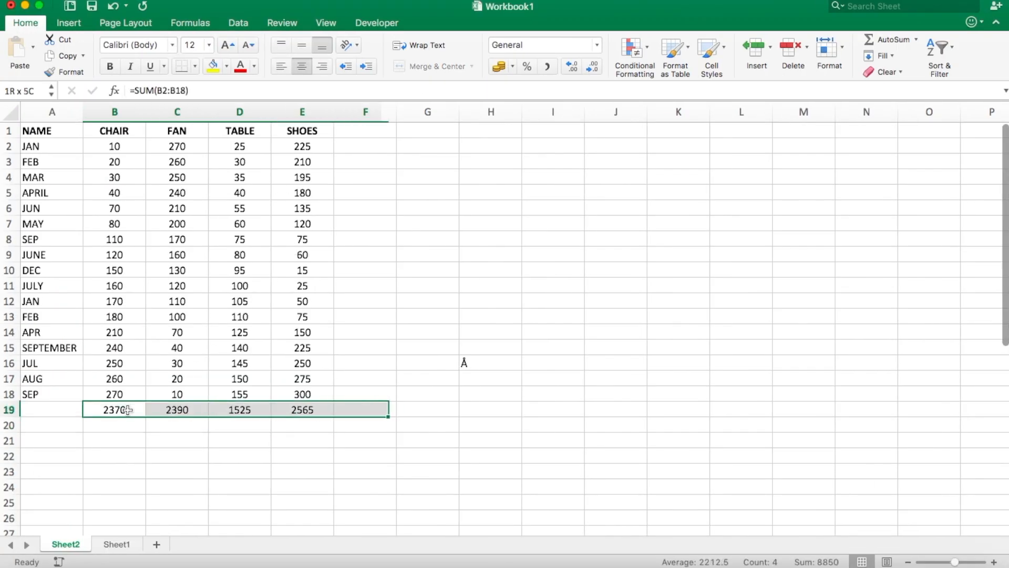
pyautogui.click(143, 249)
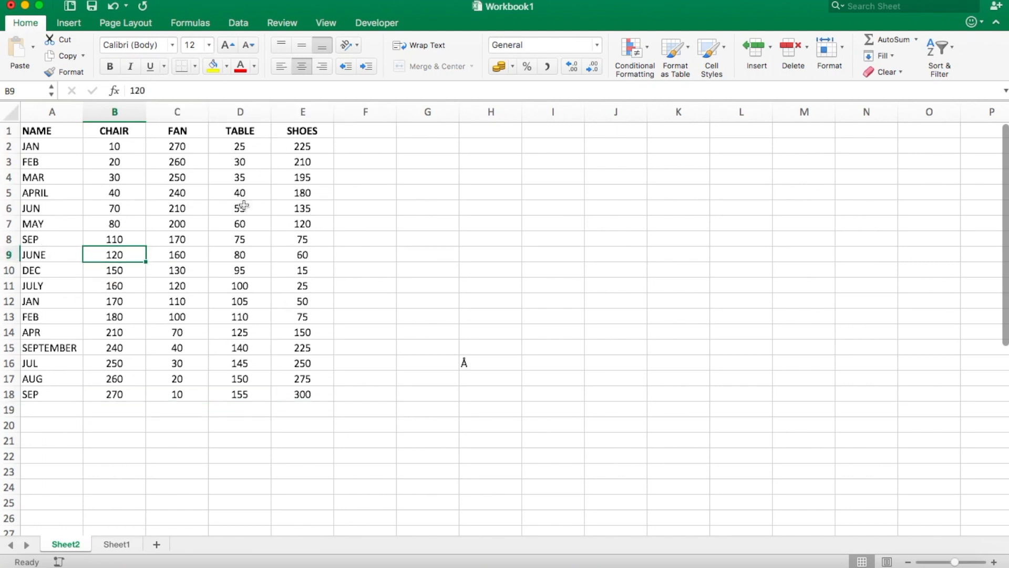
# - Select the whole data range A1:E18 starting from a single cell inside it, such as C13
pyautogui.click(177, 316)
pyautogui.hotkey('ctrl', 'a')
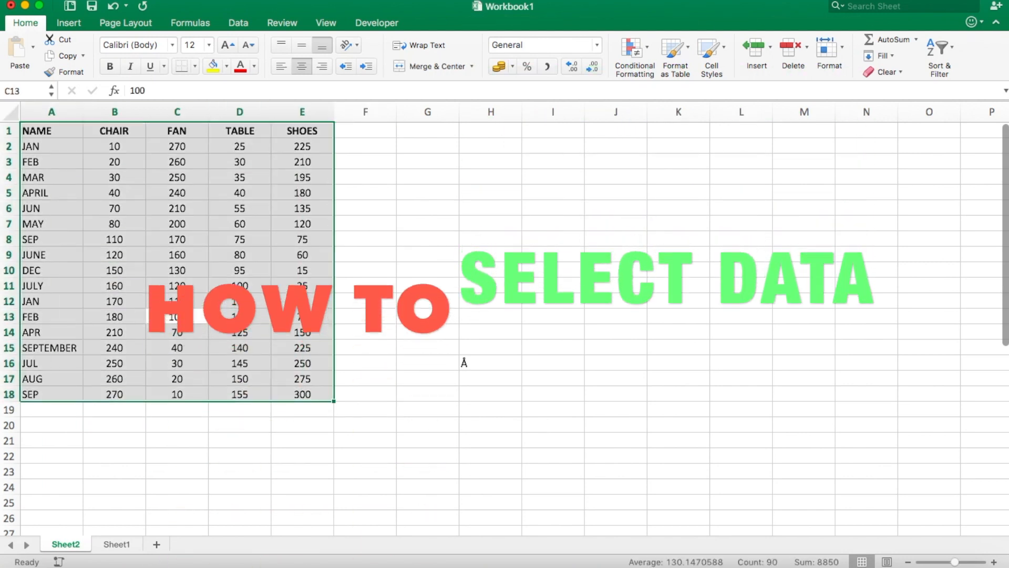
pyautogui.click(184, 316)
pyautogui.press('super+a')
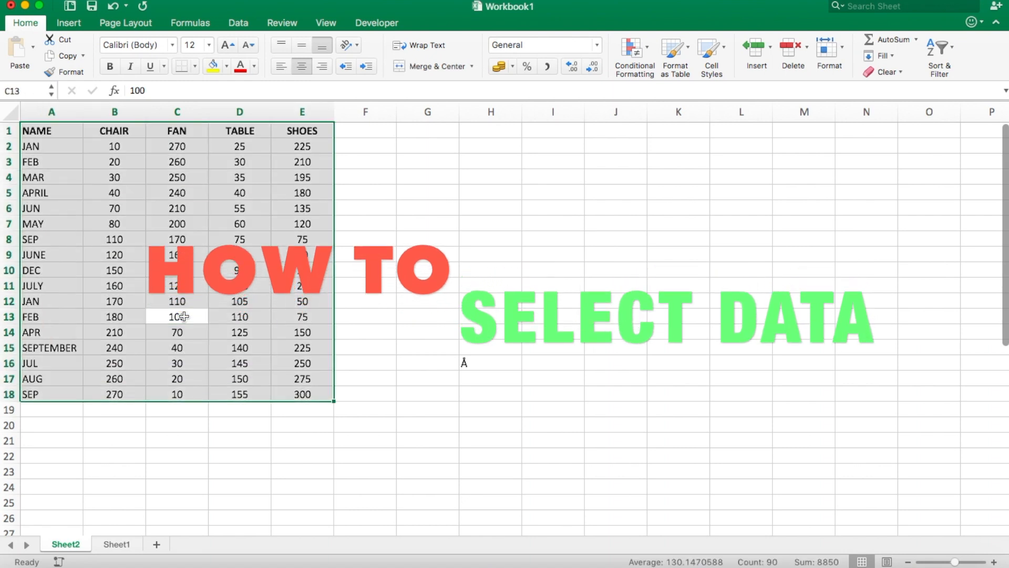
pyautogui.click(183, 317)
pyautogui.hotkey('ctrl', 'a')
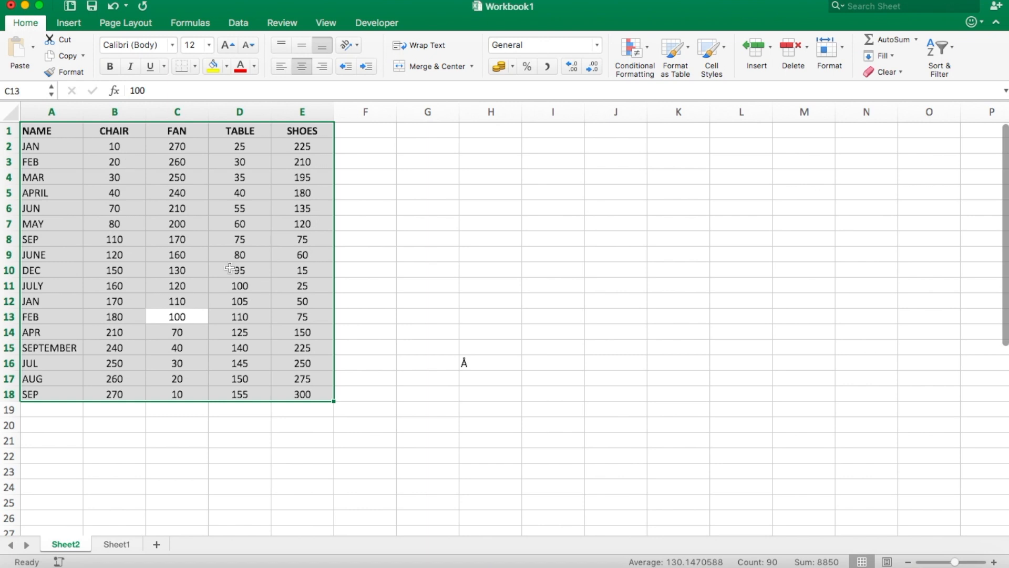
pyautogui.click(237, 299)
pyautogui.hotkey('ctrl', 'a')
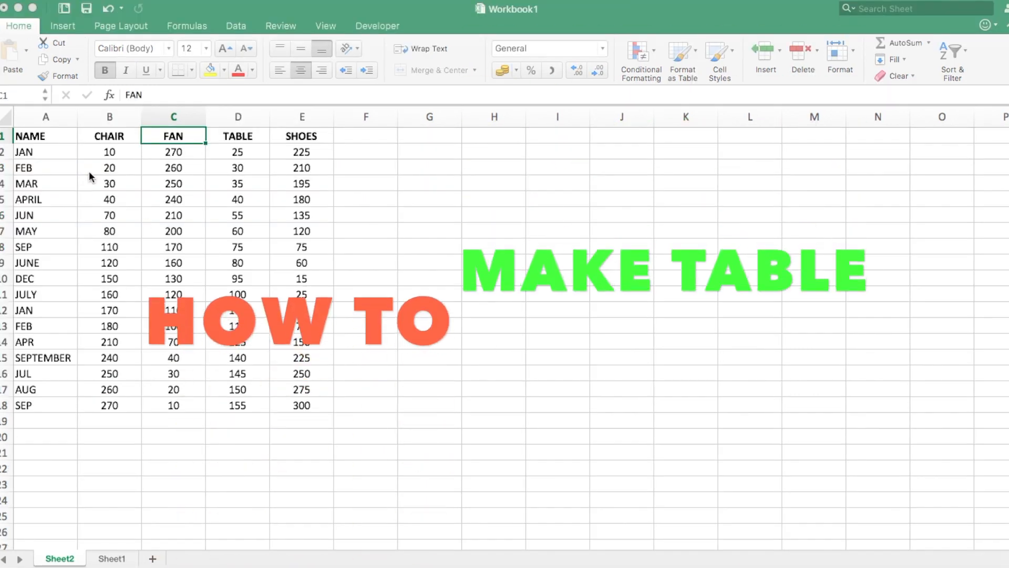
# - Convert the data range A1:E18 into a table with headers
pyautogui.click(166, 278)
pyautogui.click(128, 232)
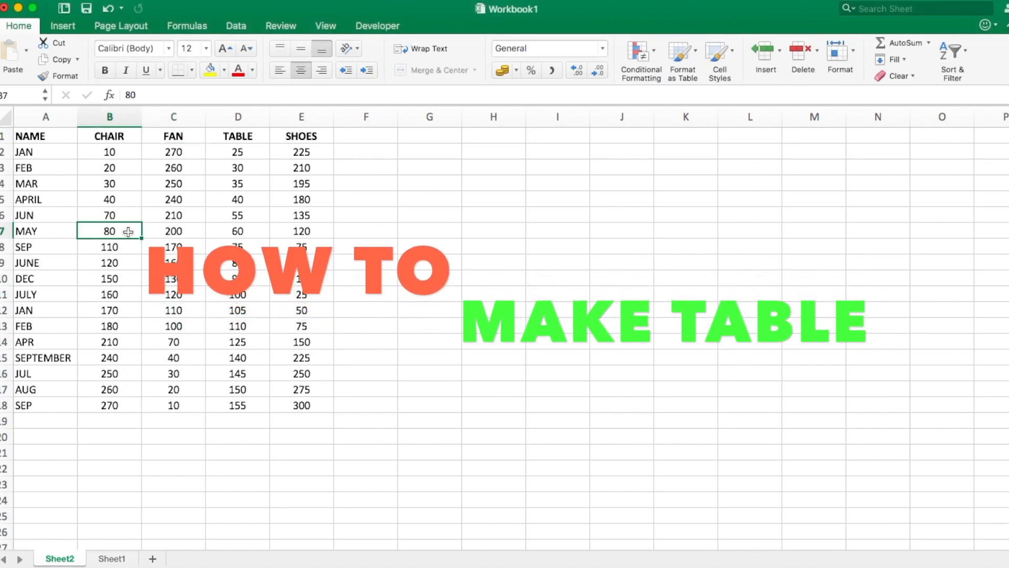
pyautogui.press('super+t')
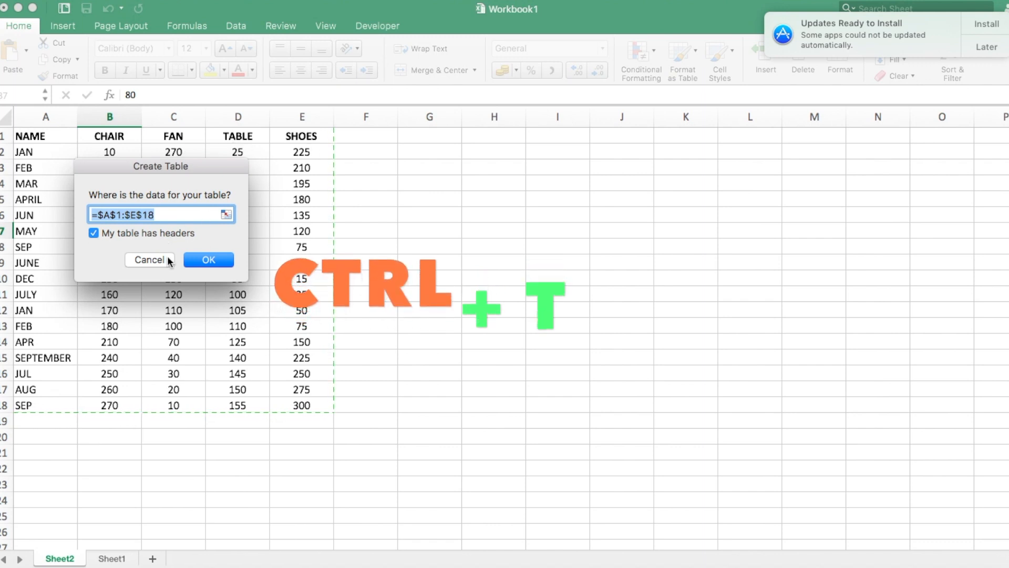
pyautogui.click(208, 261)
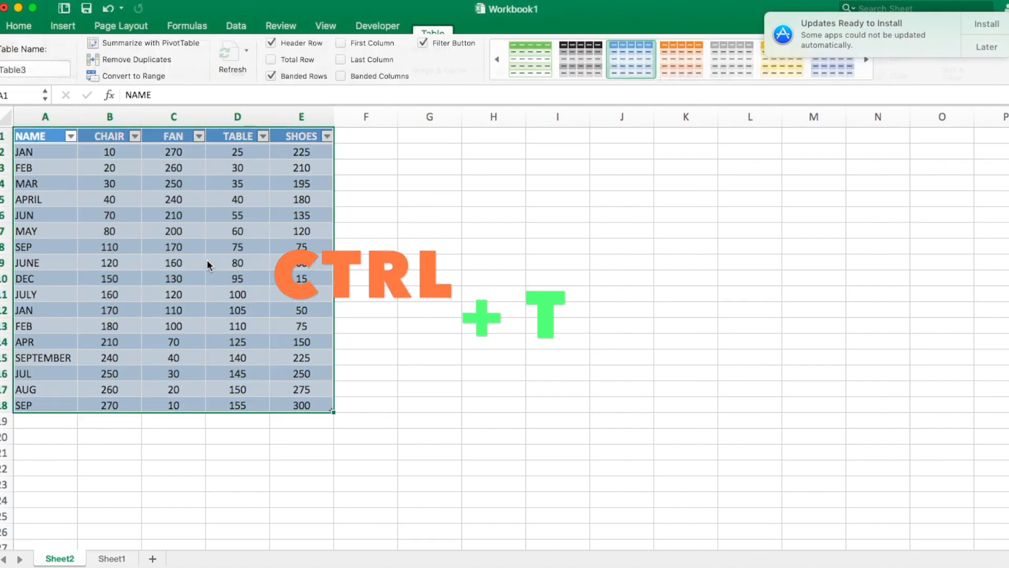